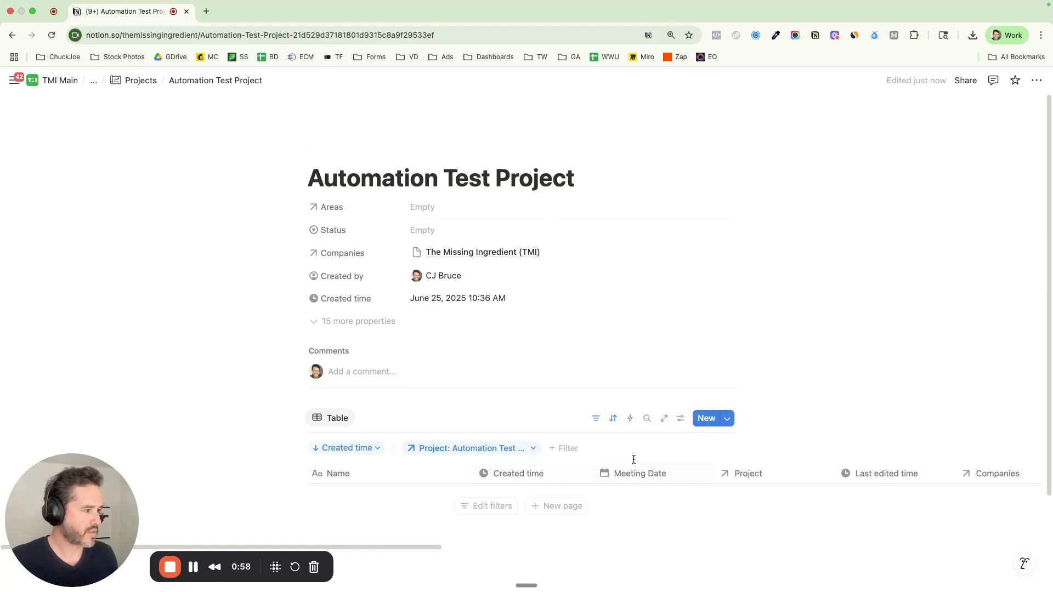
Step: Create a new Rolling Notes entry from the Automation Test Project's table and open it as a full page
left_click(705, 419)
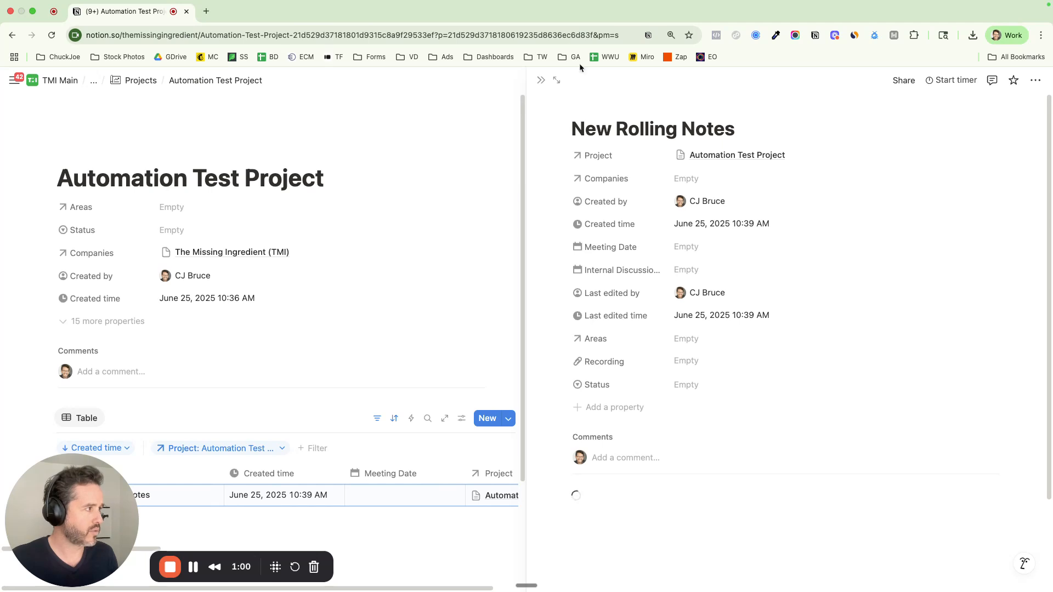
left_click(557, 80)
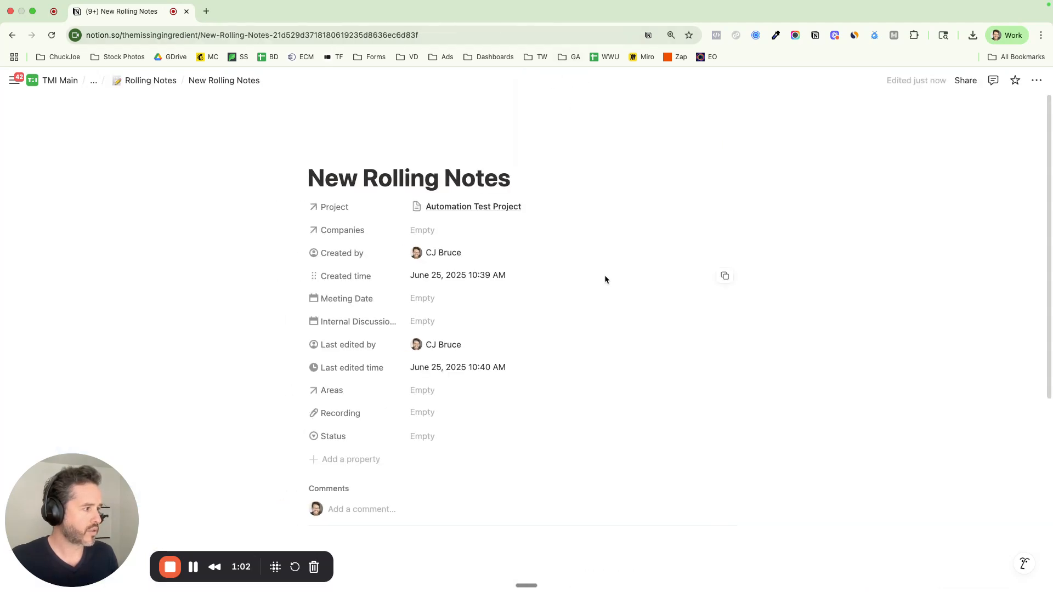
scroll(547, 306, "down", 3)
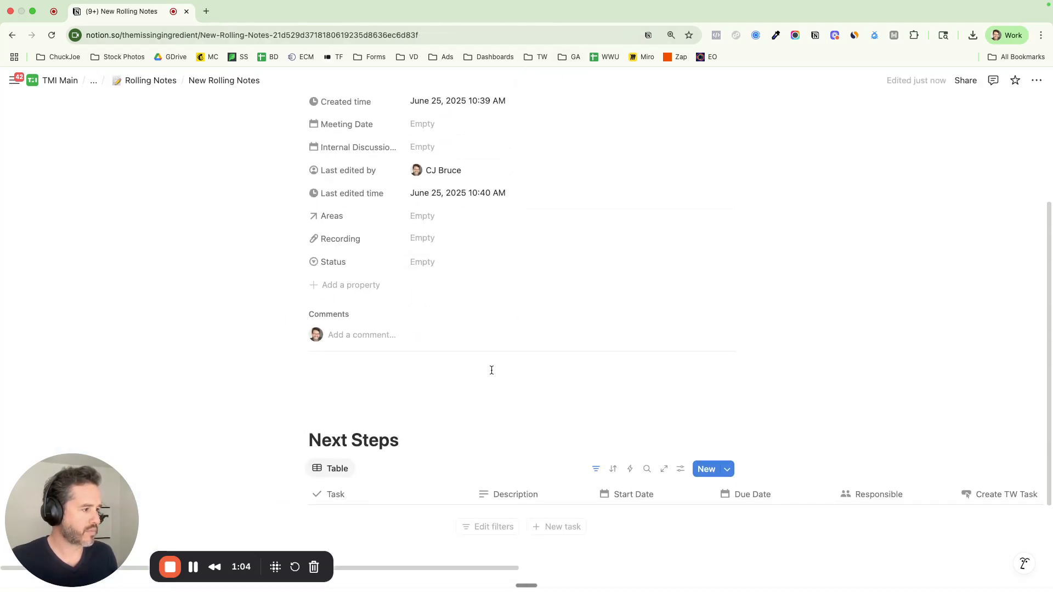
scroll(491, 370, "down", 2)
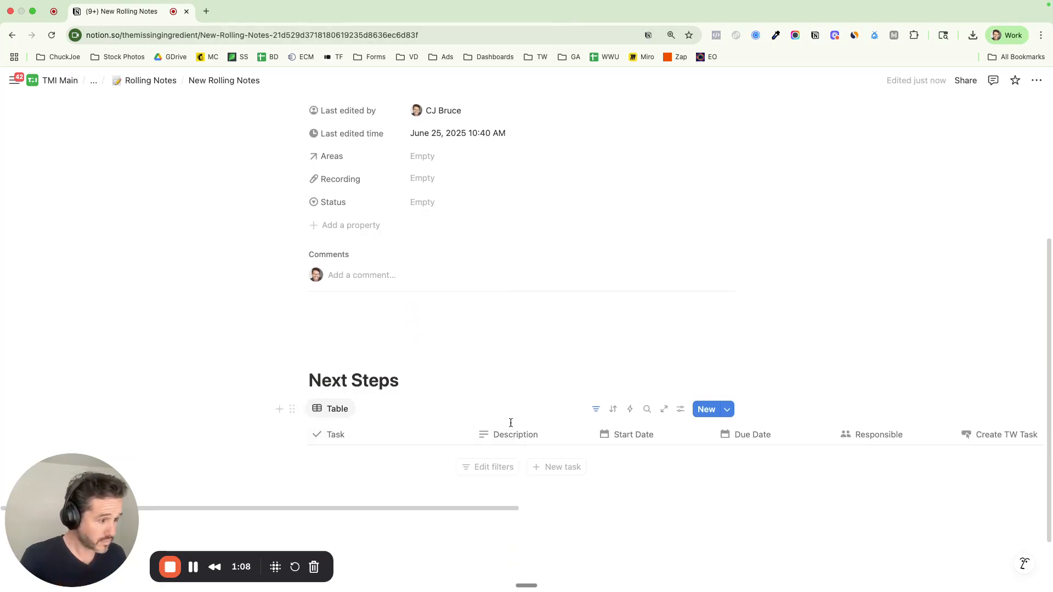
left_click(336, 320)
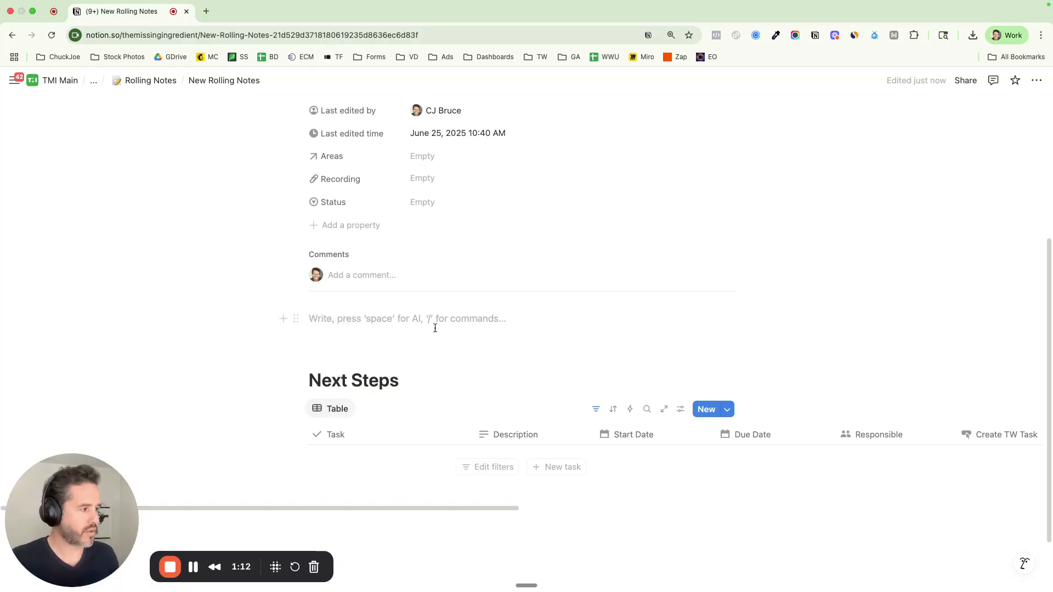
Step: Add a Next Steps task named "Review the notes" with the description "Look at them closely, they are important"
left_click(555, 467)
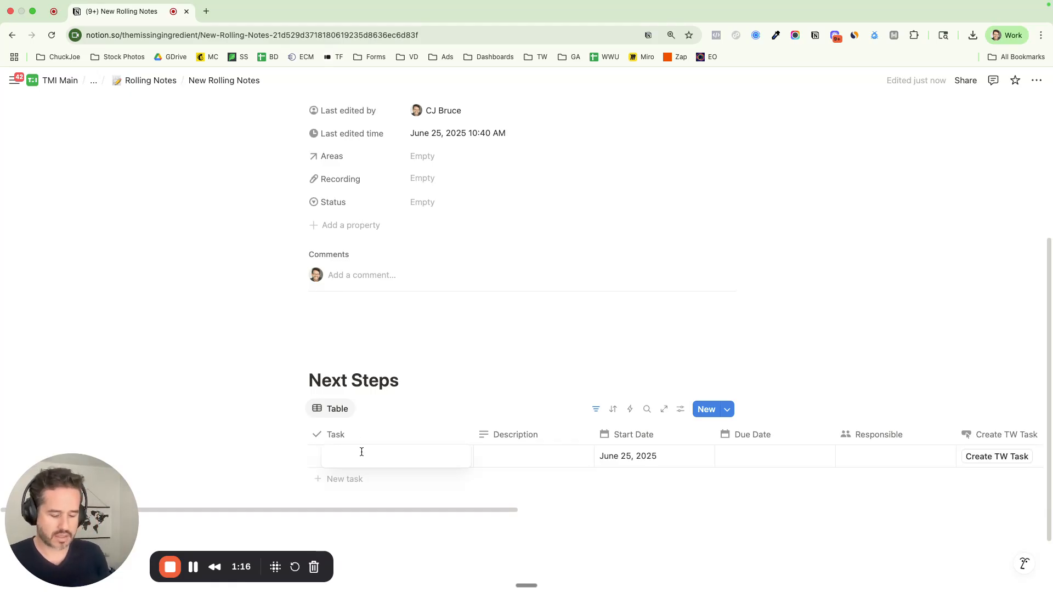
type("Review ")
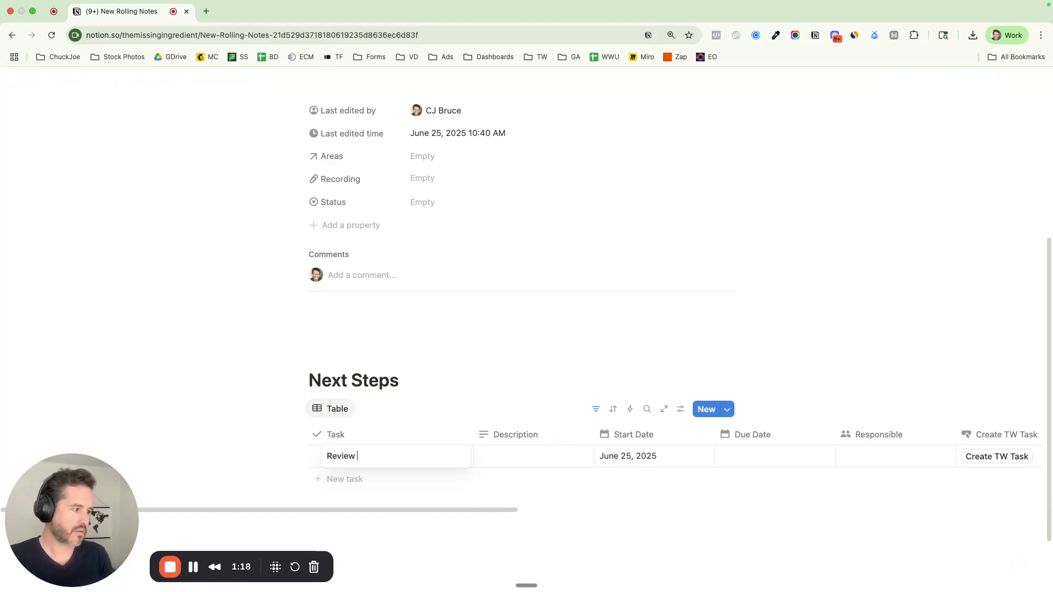
type("the notes")
key("Tab")
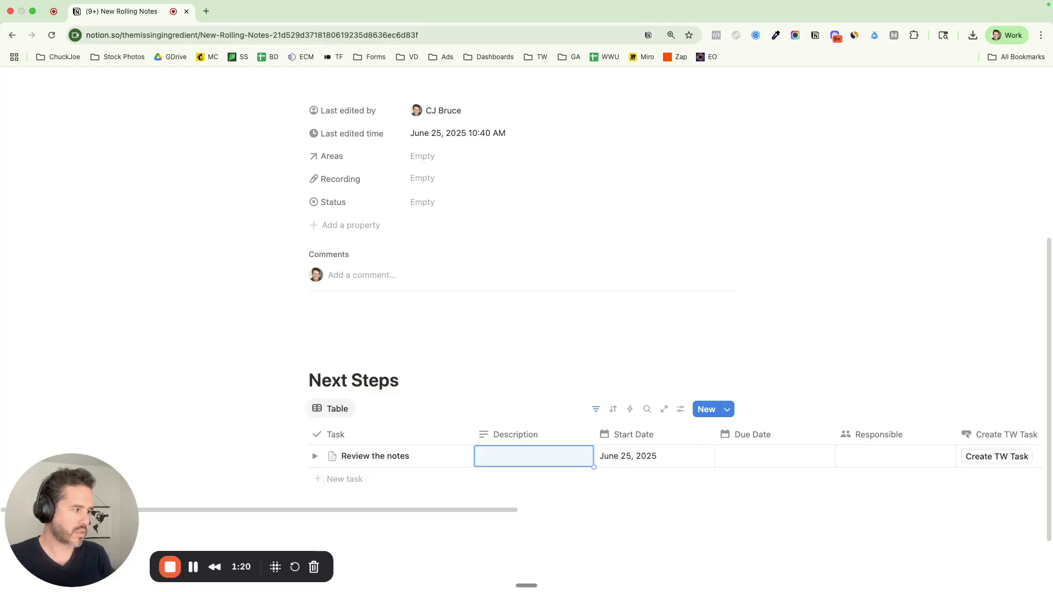
type("Look at th")
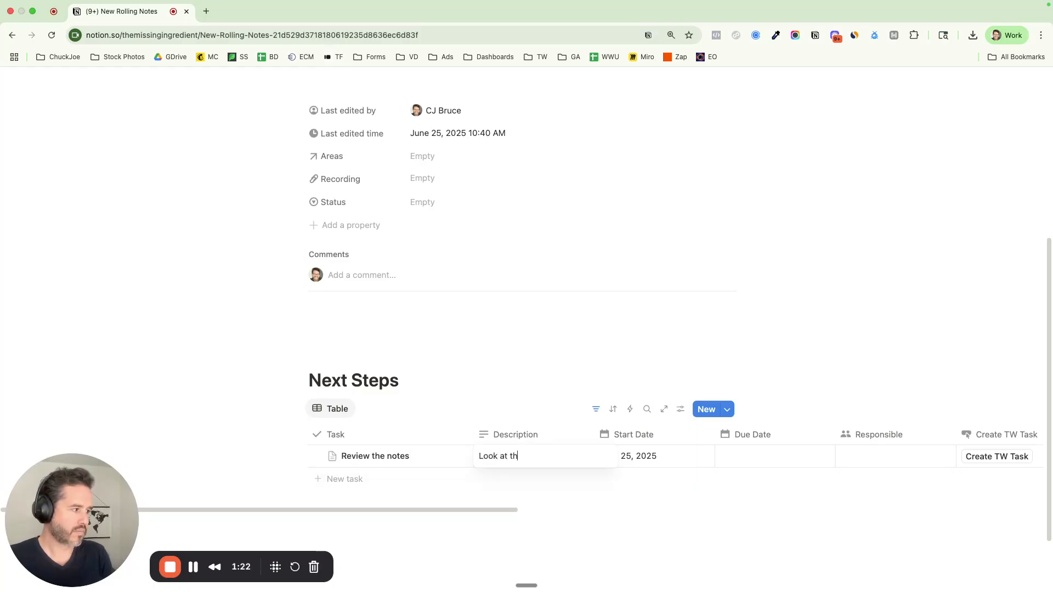
type("em closely, th")
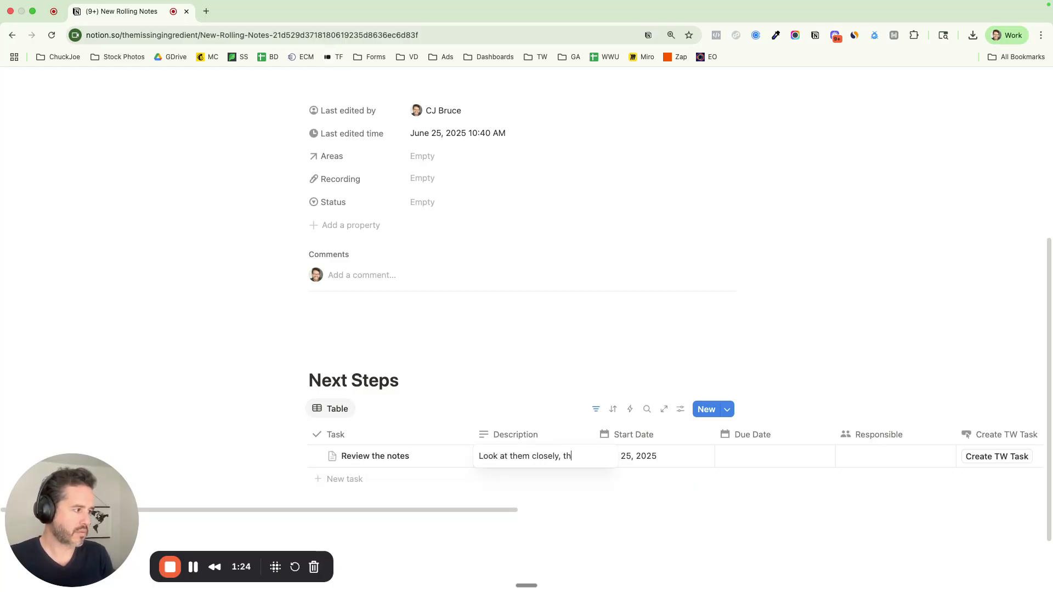
type("ey are important")
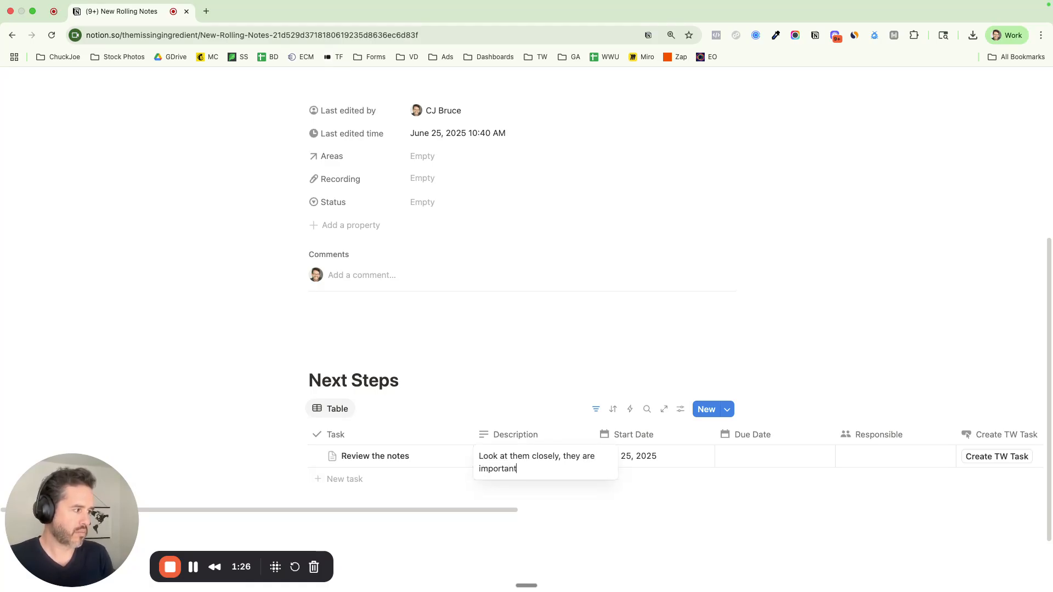
key("Tab")
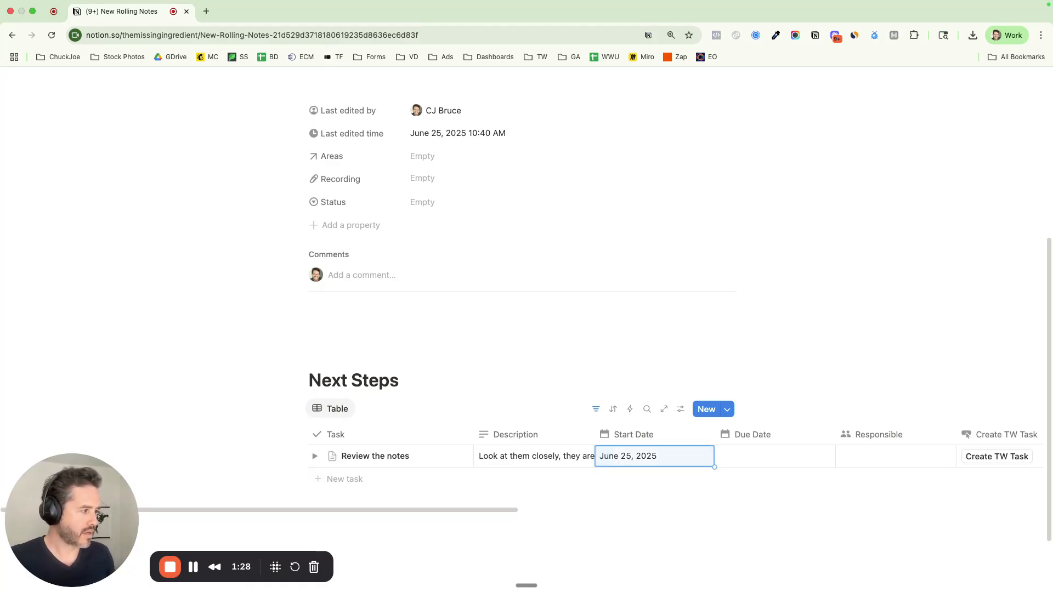
Step: Set the due date of the "Review the notes" task to June 27, 2025
key("Tab")
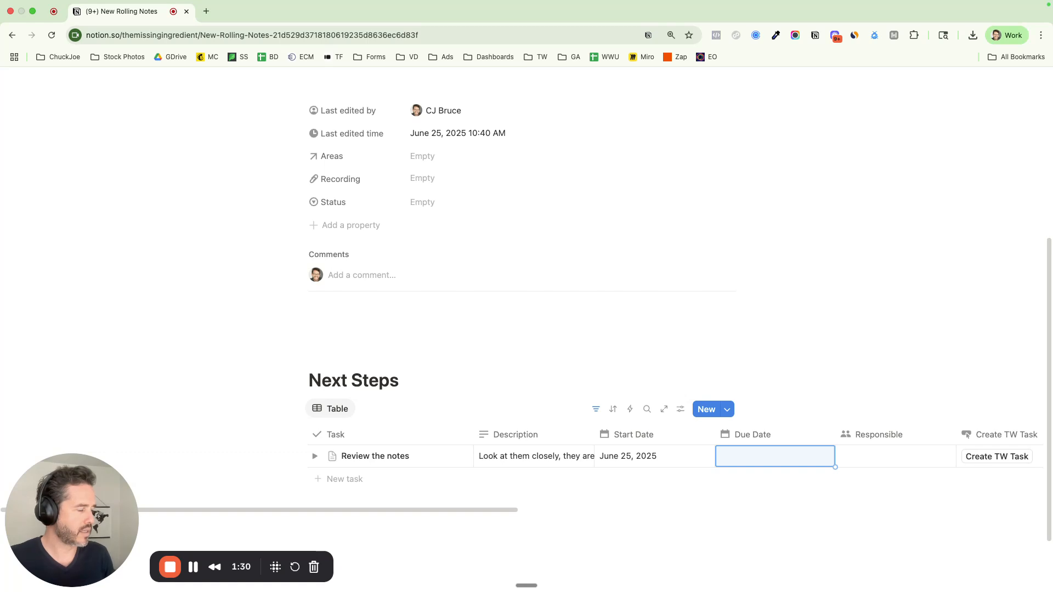
key("Return")
key("Tab")
key("Tab")
key("Tab")
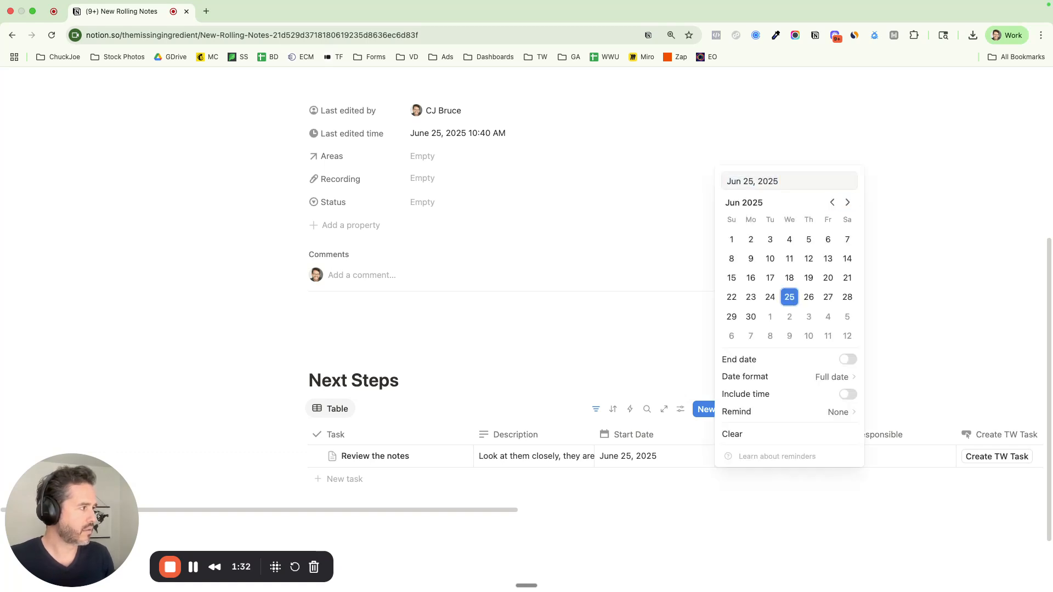
key("Right")
key("Right")
key("Return")
key("Escape")
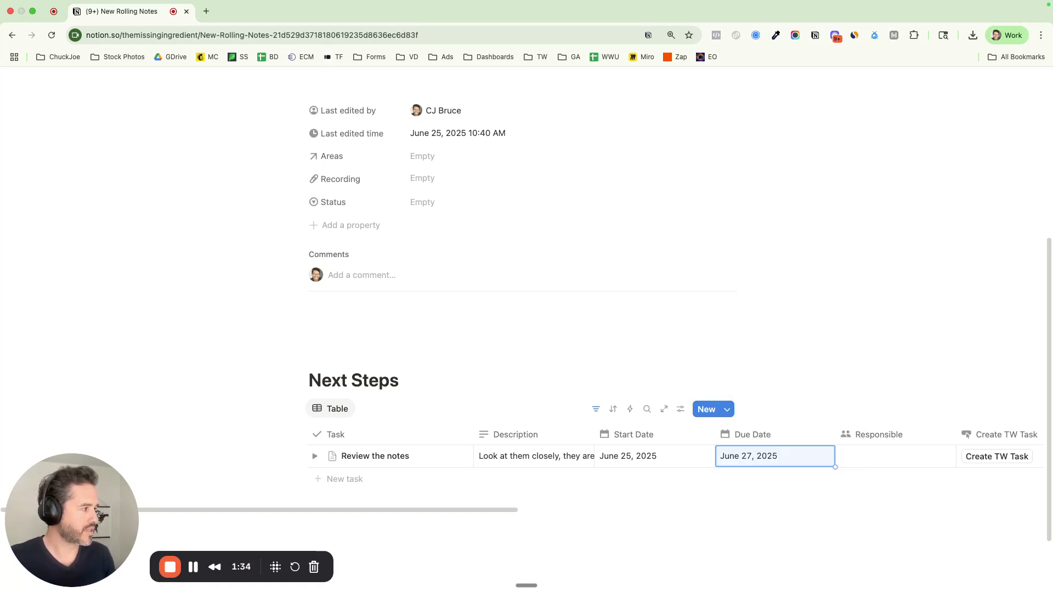
Step: Assign a team member as the responsible person for the "Review the notes" task
key("Tab")
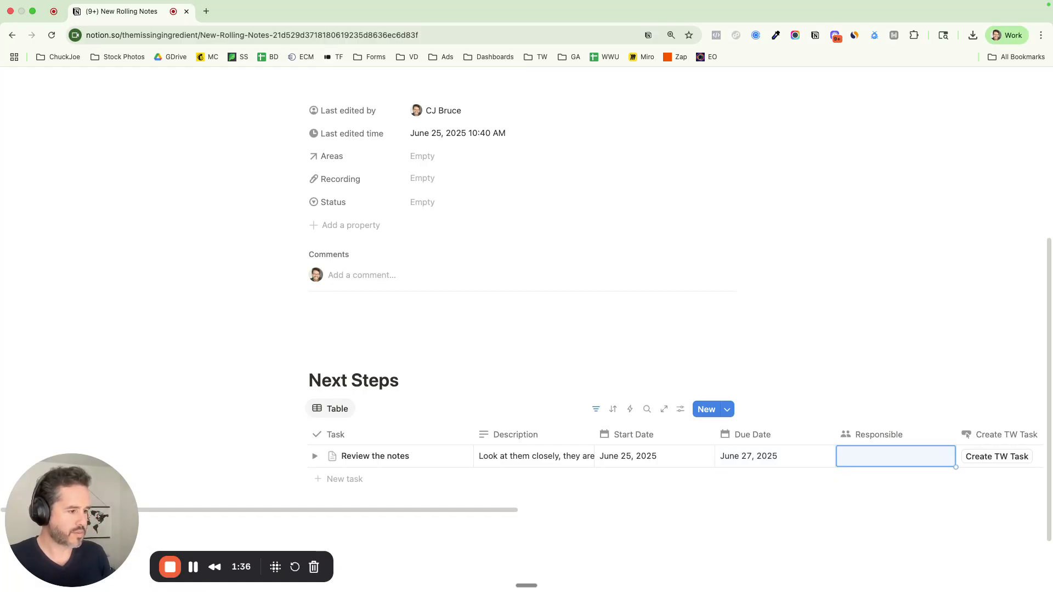
key("Return")
left_click(914, 297)
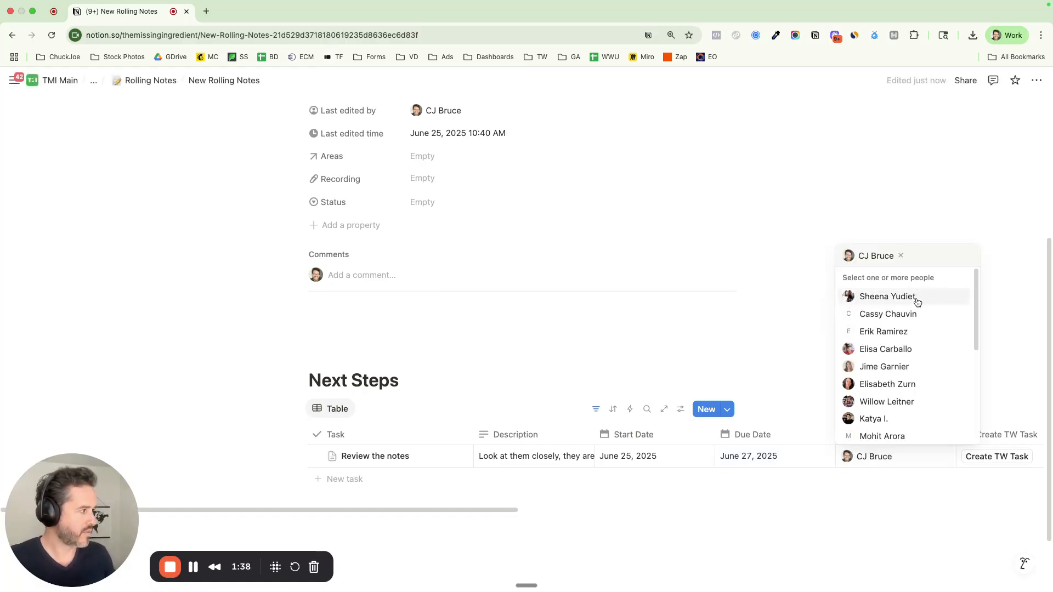
key("Escape")
Step: Run the Create TW Task action for the "Review the notes" row
left_click_drag(455, 512, 583, 508)
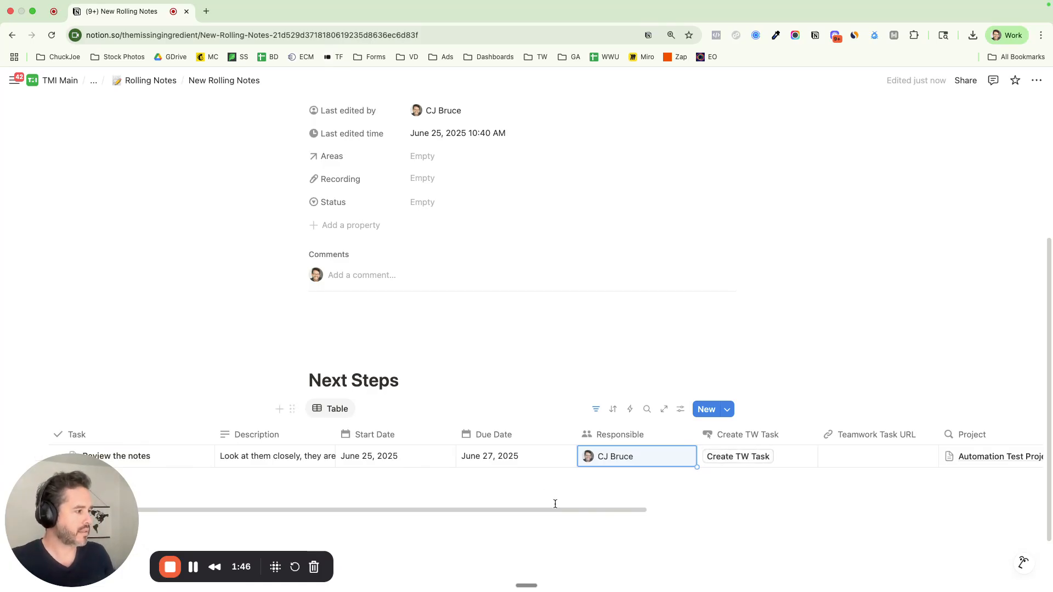
scroll(604, 508, "right", 4)
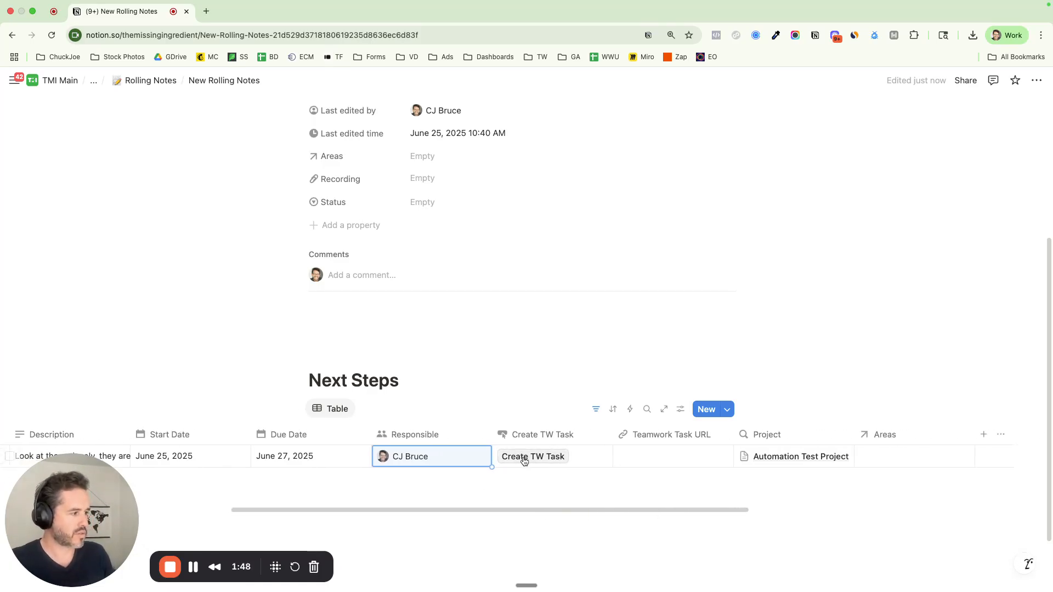
left_click(527, 457)
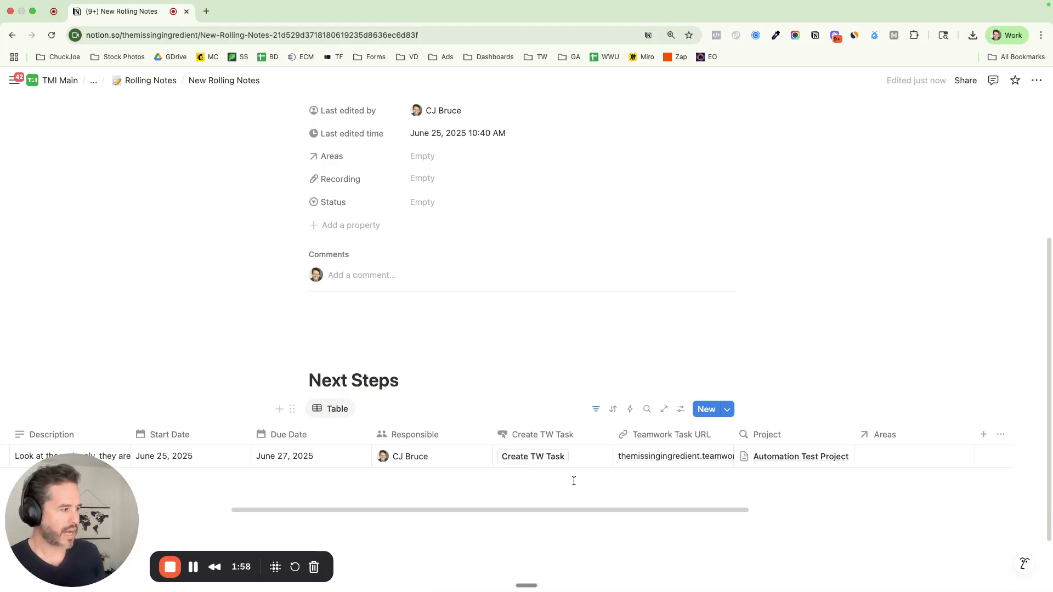
Step: Open the row's Teamwork Task URL and examine the task's description and Notion link in Teamwork
left_click(659, 459)
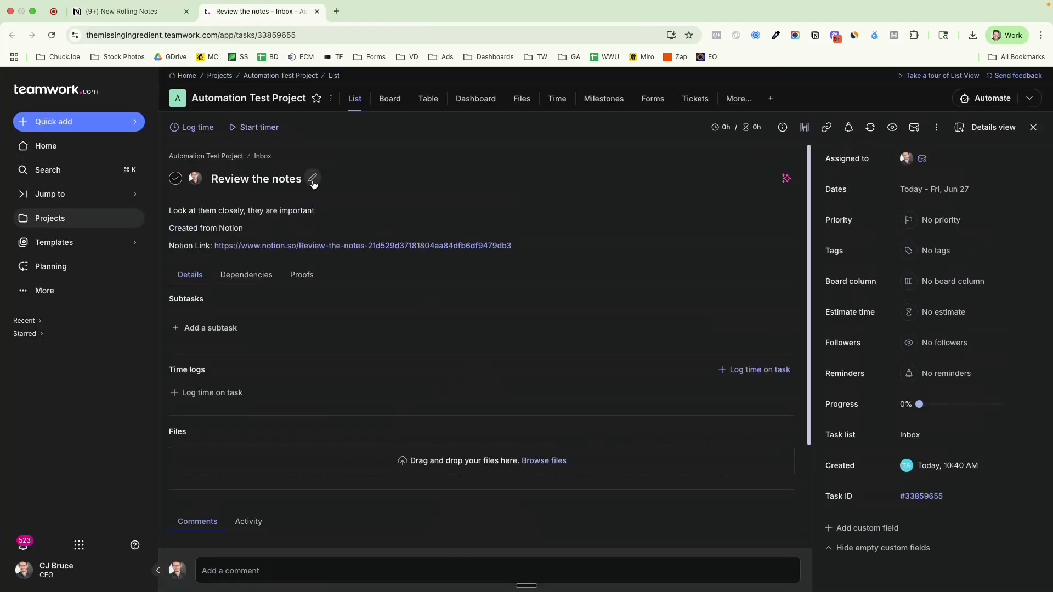
left_click_drag(178, 210, 304, 211)
left_click_drag(194, 226, 513, 249)
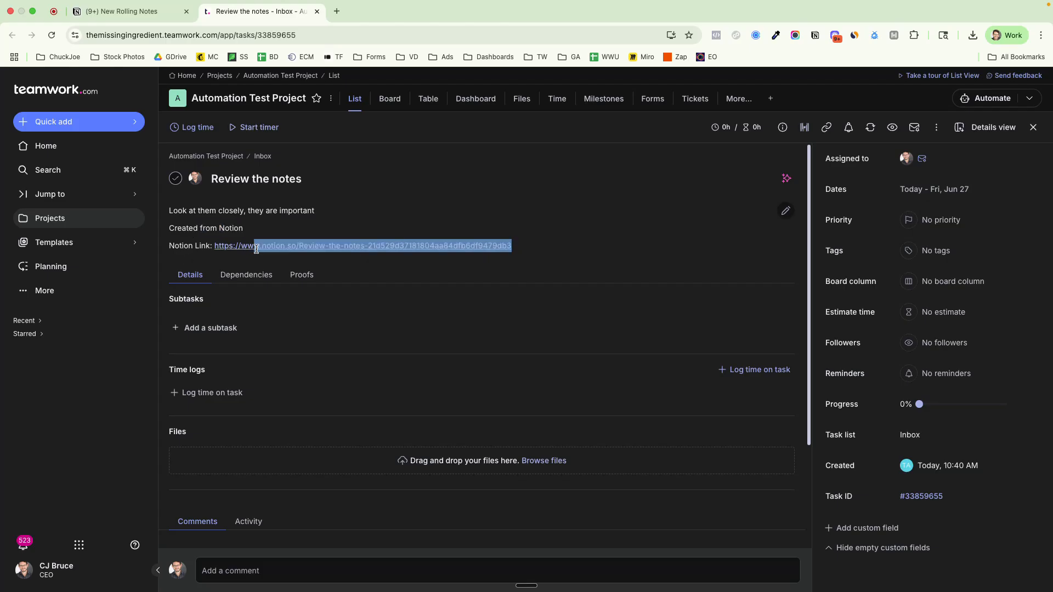
left_click(373, 221)
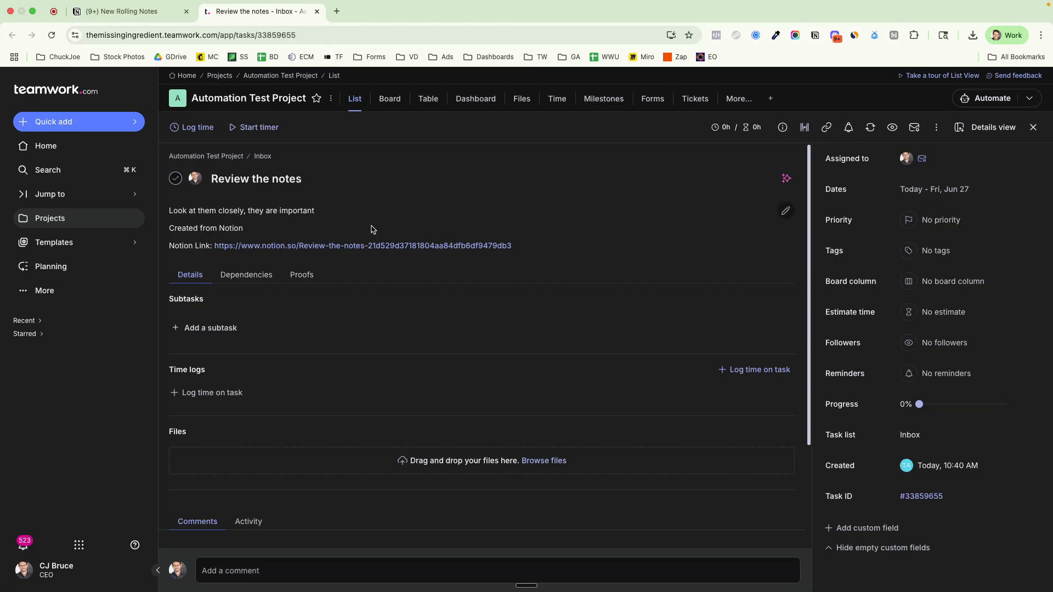
left_click(136, 15)
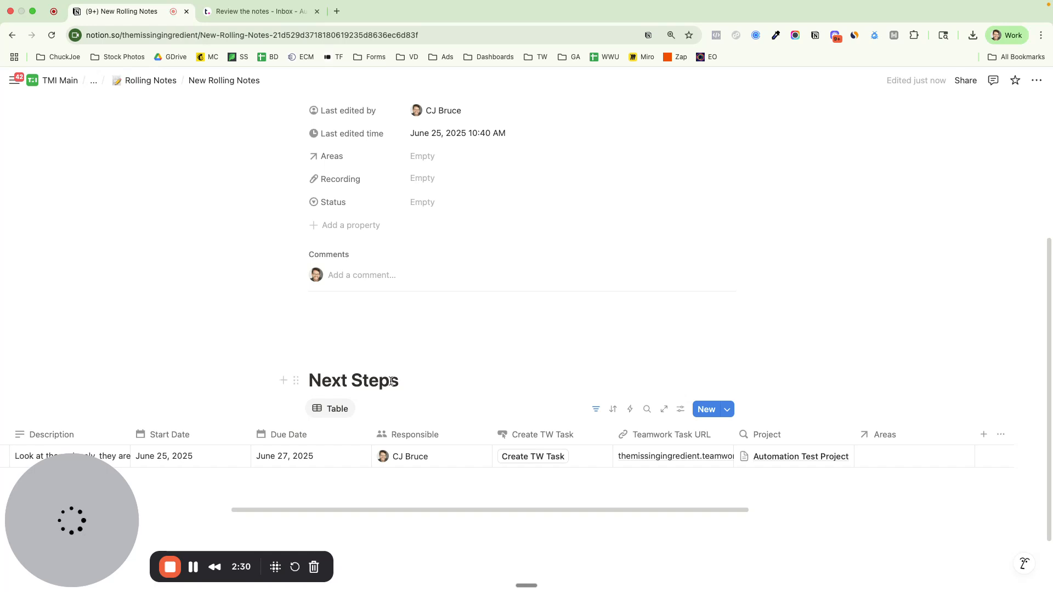
left_click(194, 567)
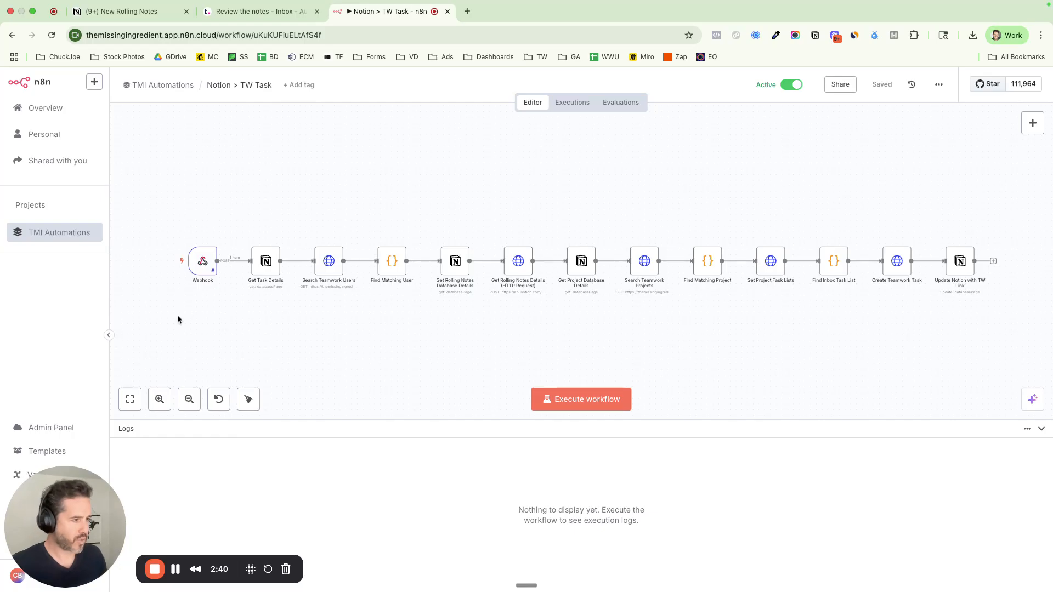
Step: Switch to the Notion notes page and open the automation of the Create TW Task property to view its webhook
mouse_move(202, 275)
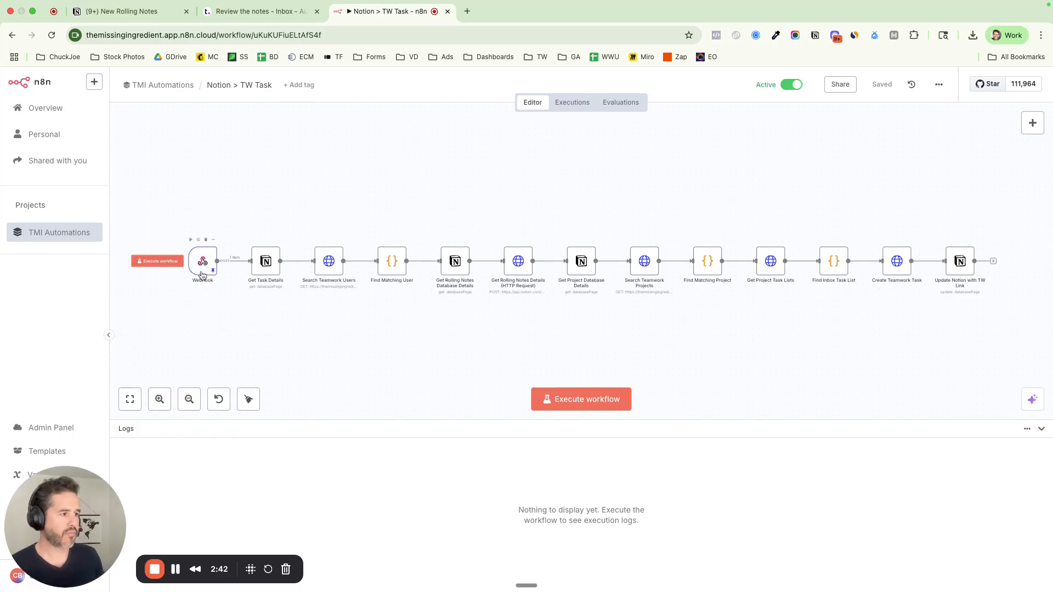
left_click(126, 11)
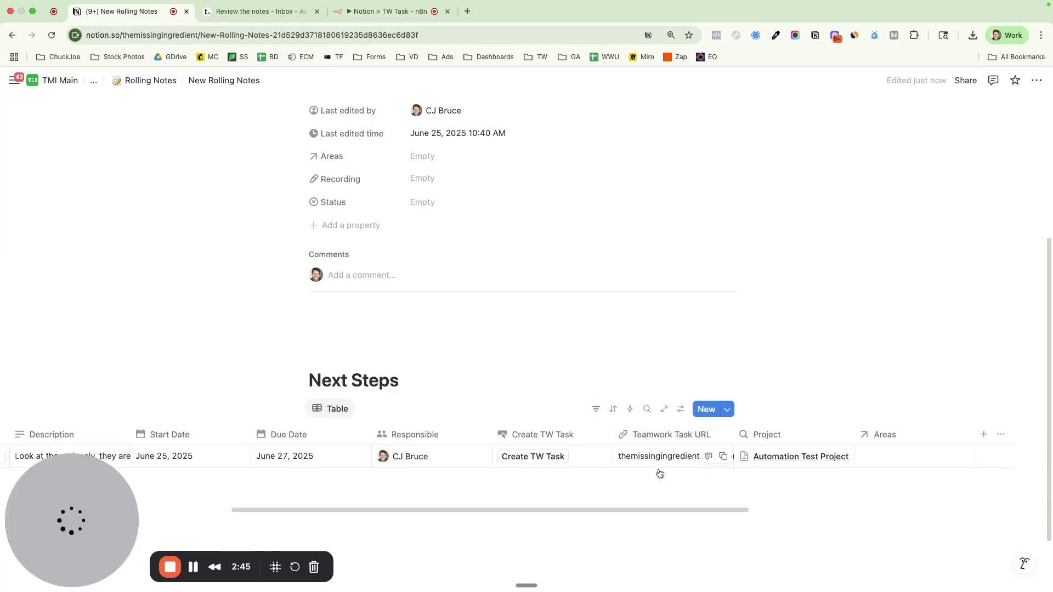
left_click(531, 437)
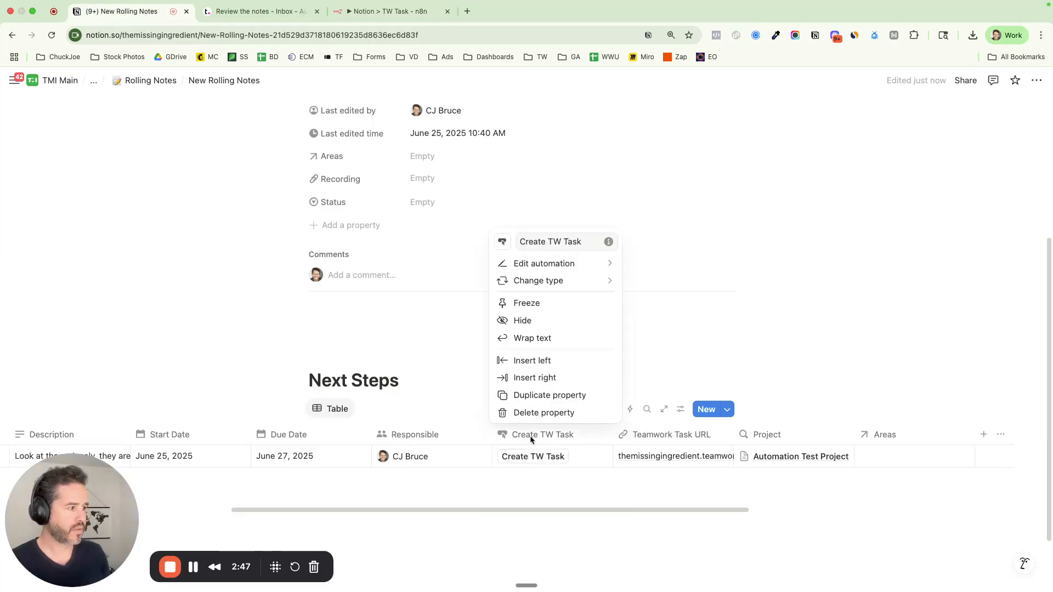
left_click(544, 264)
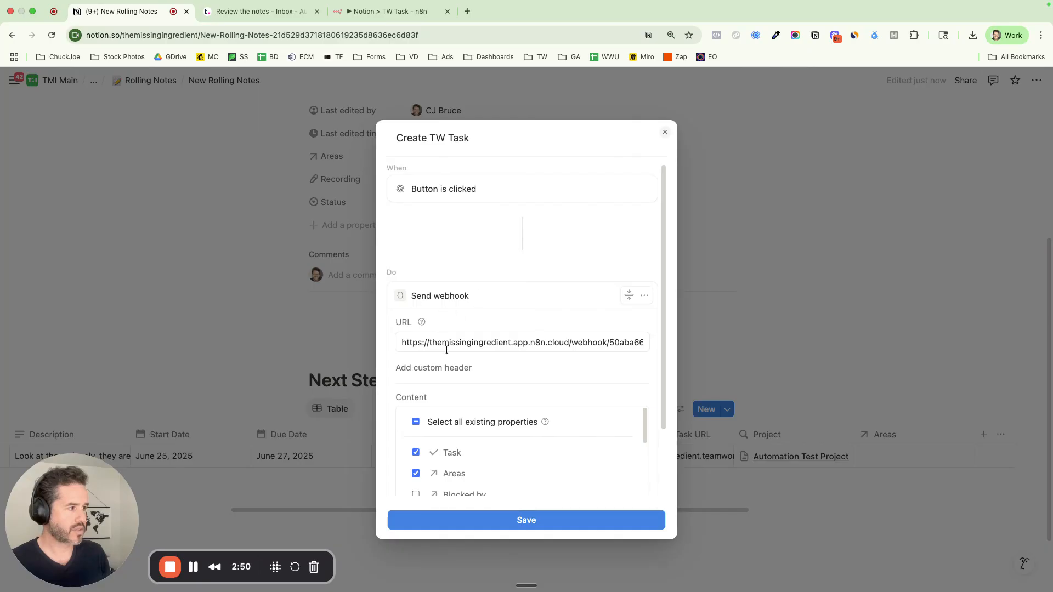
Step: Switch to n8n and examine the node sequence of the Notion > TW Task workflow, from Webhook to Update Notion with TW Link
left_click(386, 11)
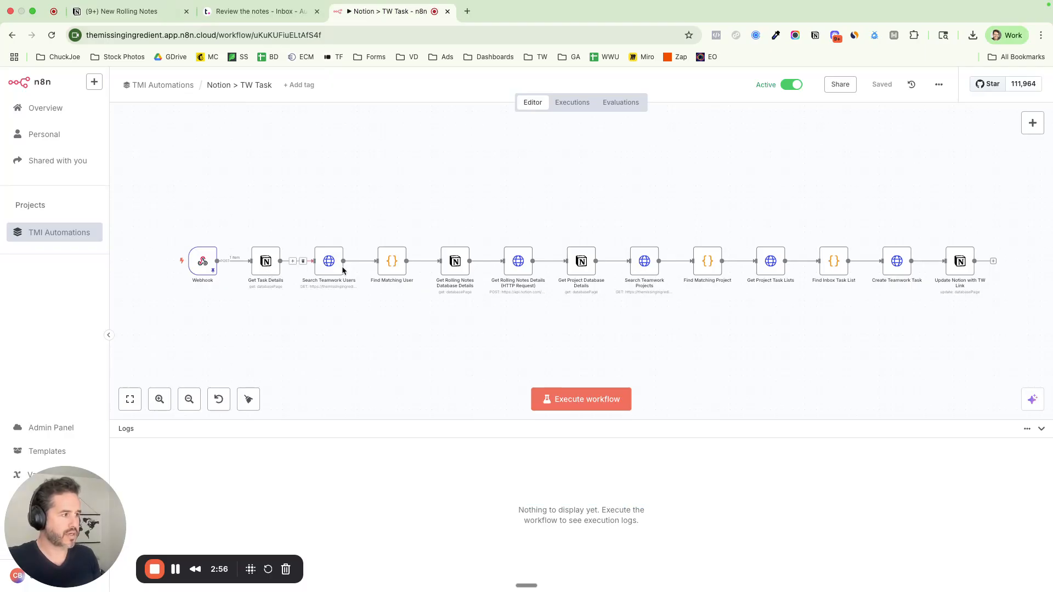
scroll(336, 266, "right", 5)
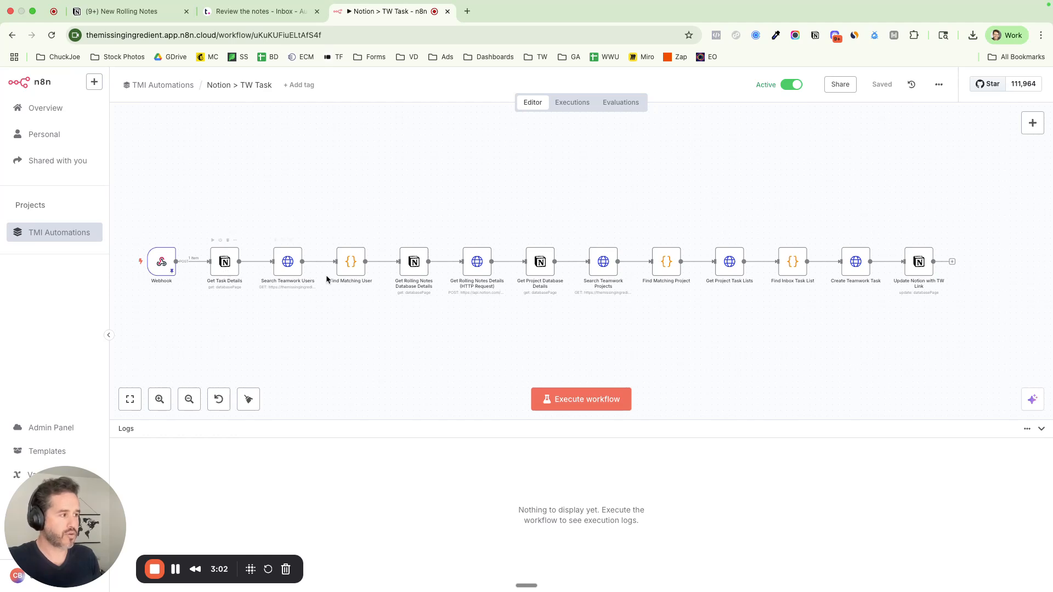
scroll(422, 317, "right", 10)
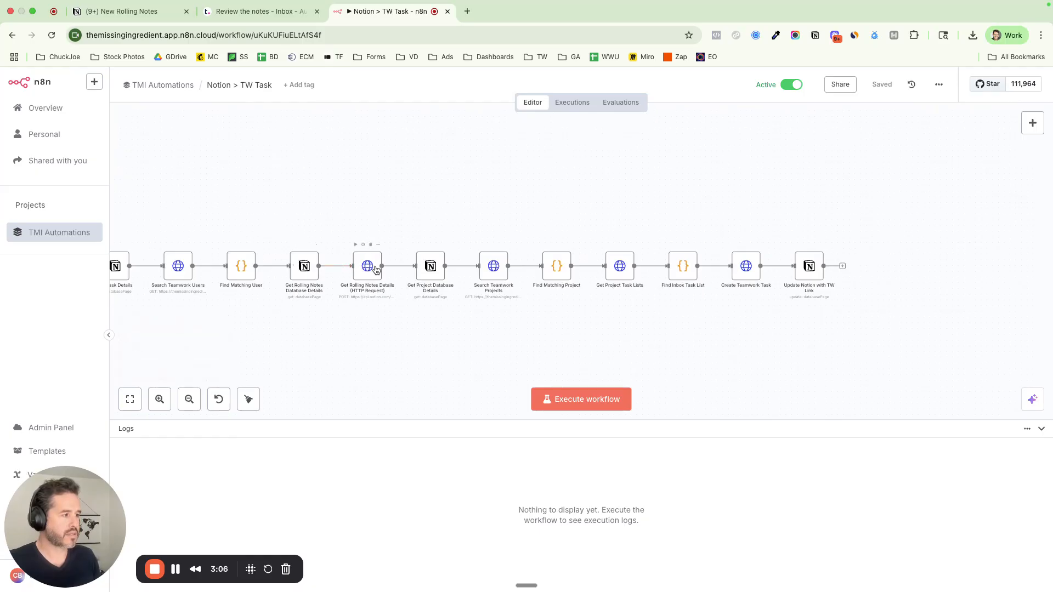
scroll(483, 329, "right", 5)
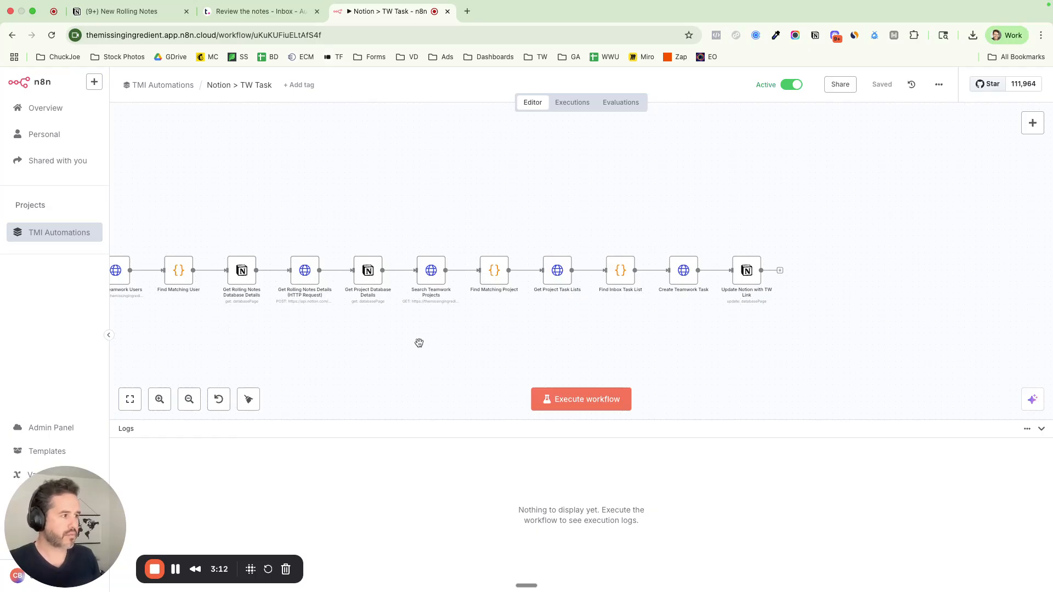
scroll(416, 344, "right", 5)
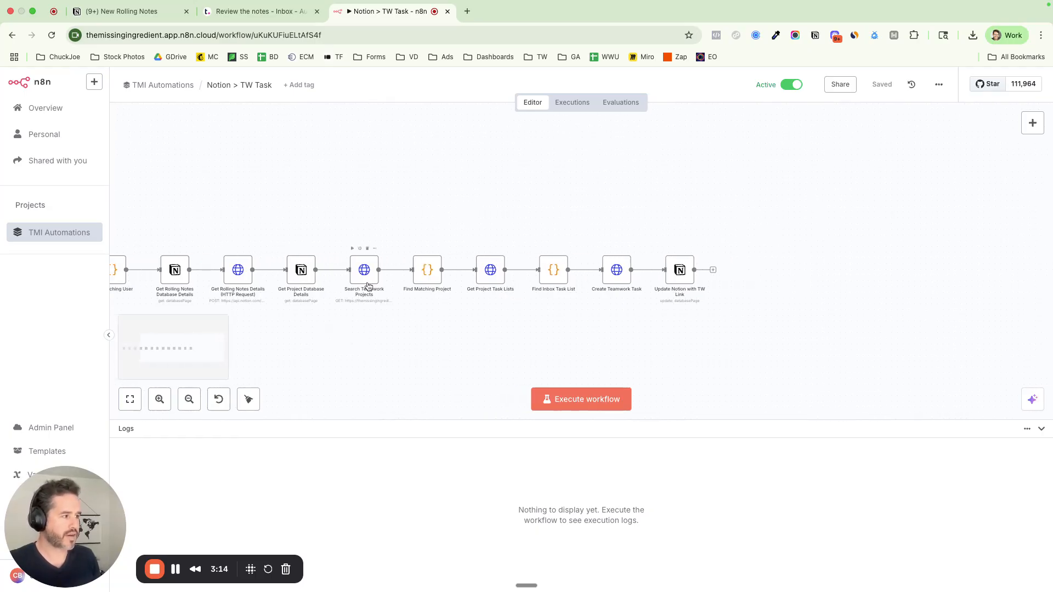
scroll(384, 307, "right", 7)
scroll(409, 322, "right", 1)
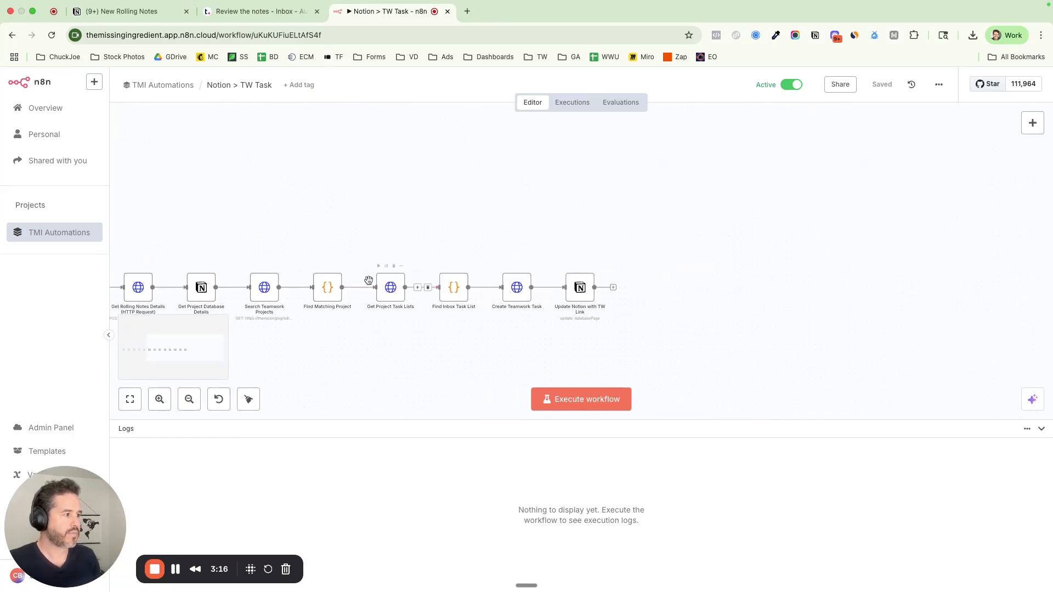
scroll(439, 335, "right", 5)
scroll(468, 323, "right", 3)
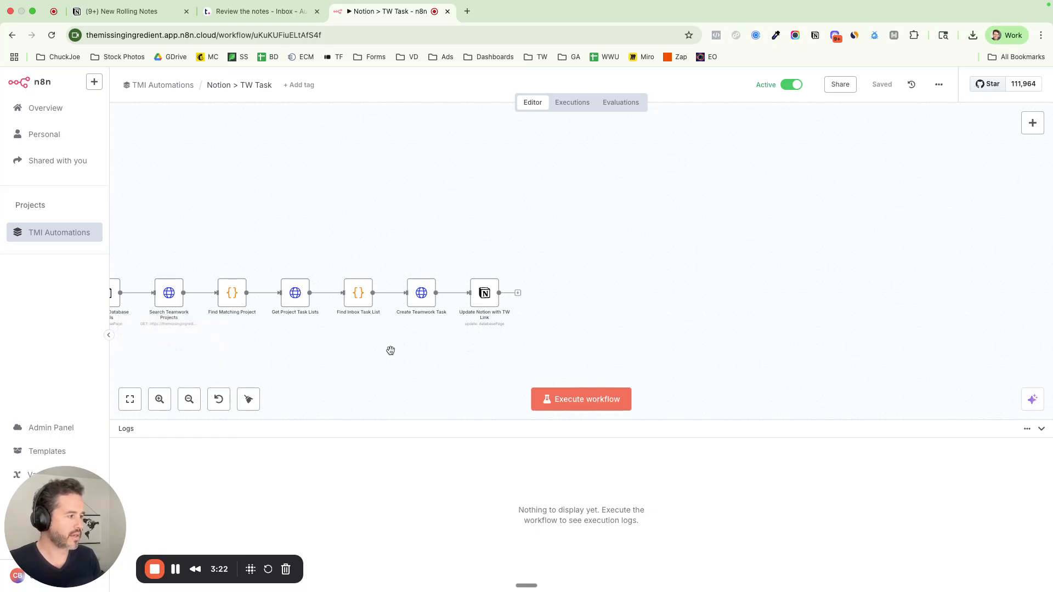
scroll(391, 350, "left", 10)
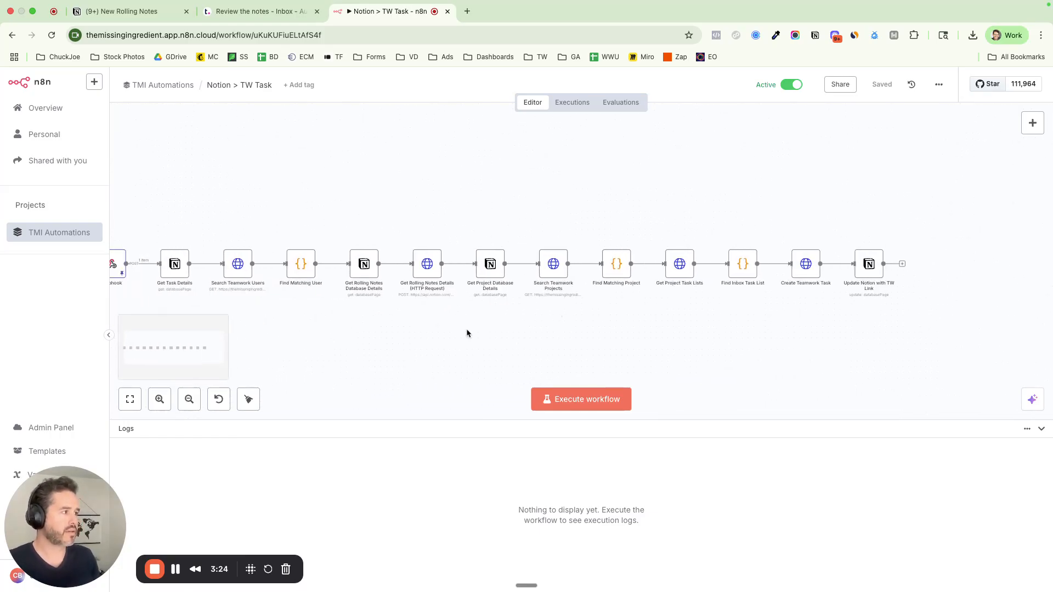